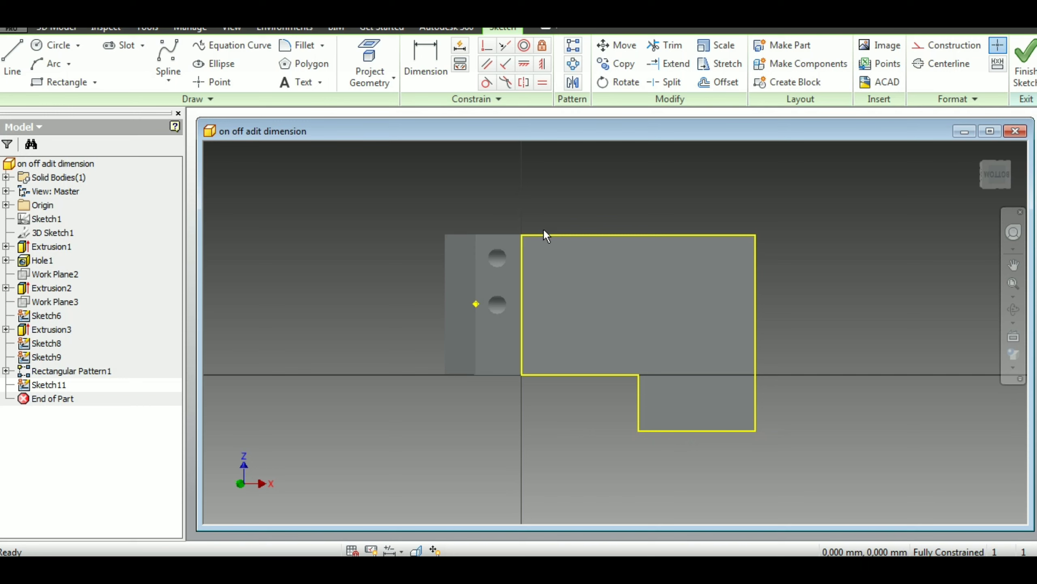
Create a sketch text box near the upper edge of the stepped face and enter the text ACADTRIK.
click(307, 83)
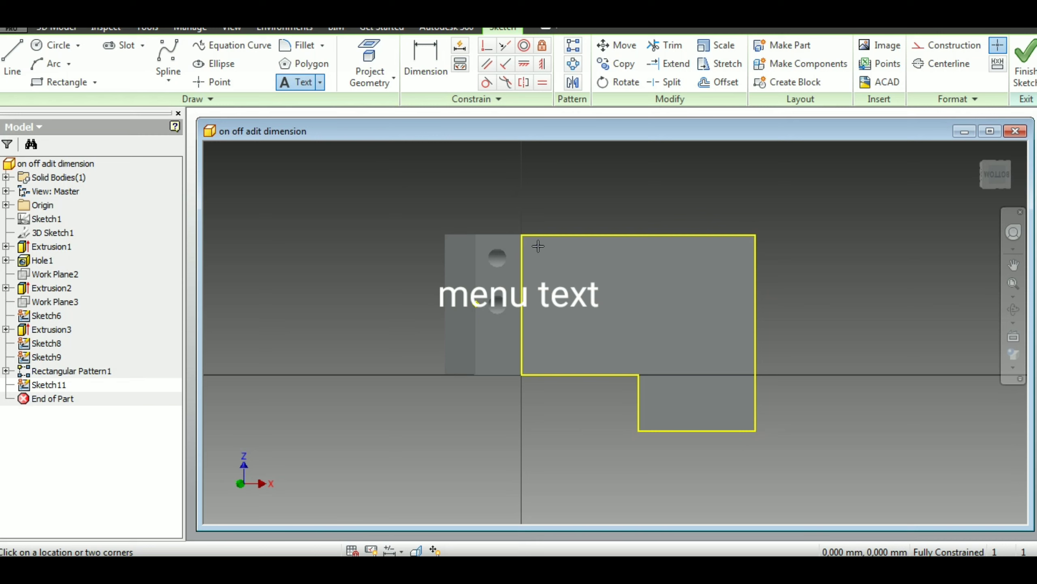
drag(538, 245, 740, 309)
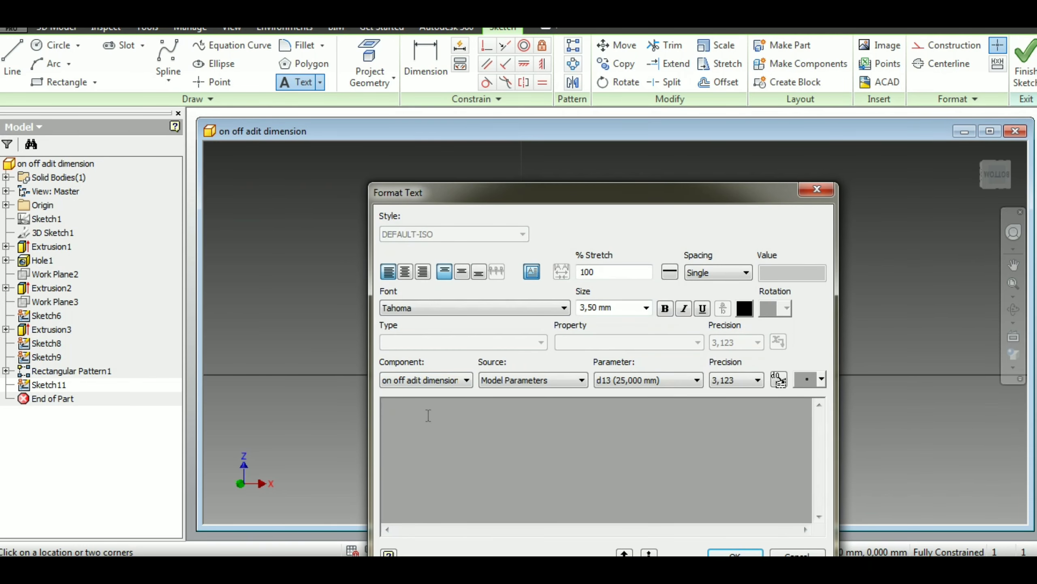
text(ACADTRU)
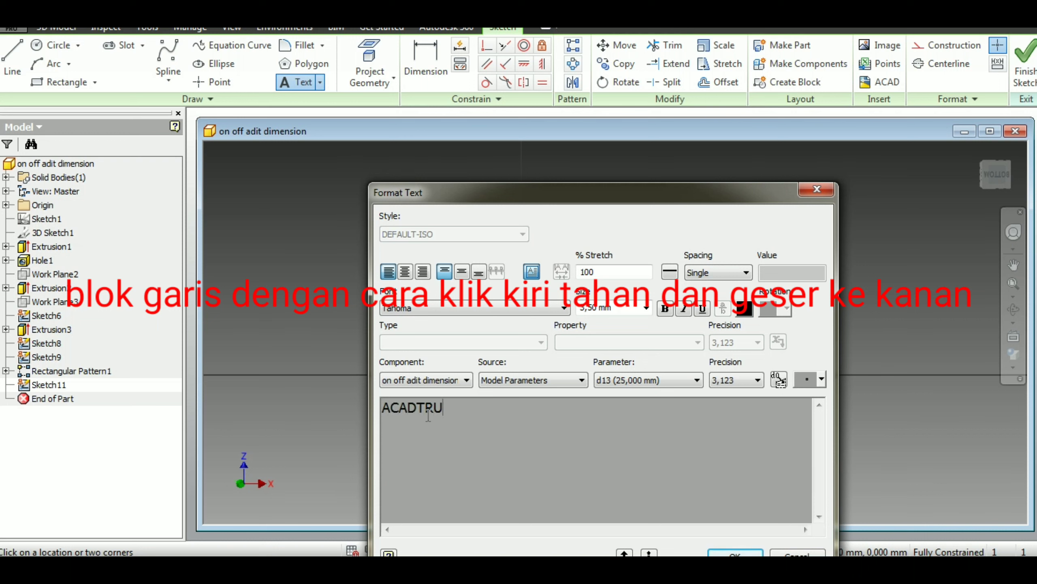
key(BackSpace)
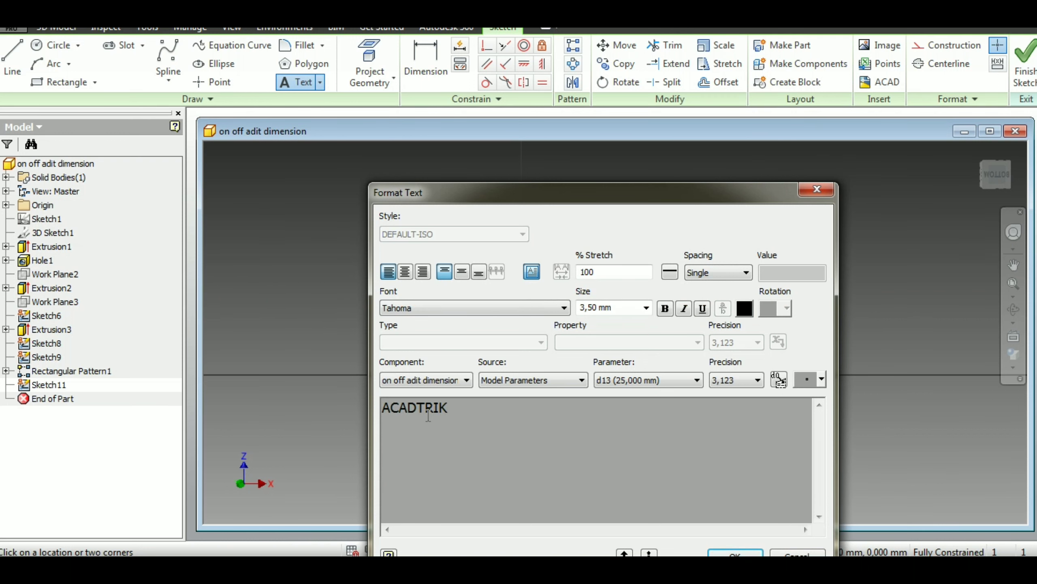
Set the text format to Times New Roman, bold and italic, and place the text in the sketch.
click(486, 309)
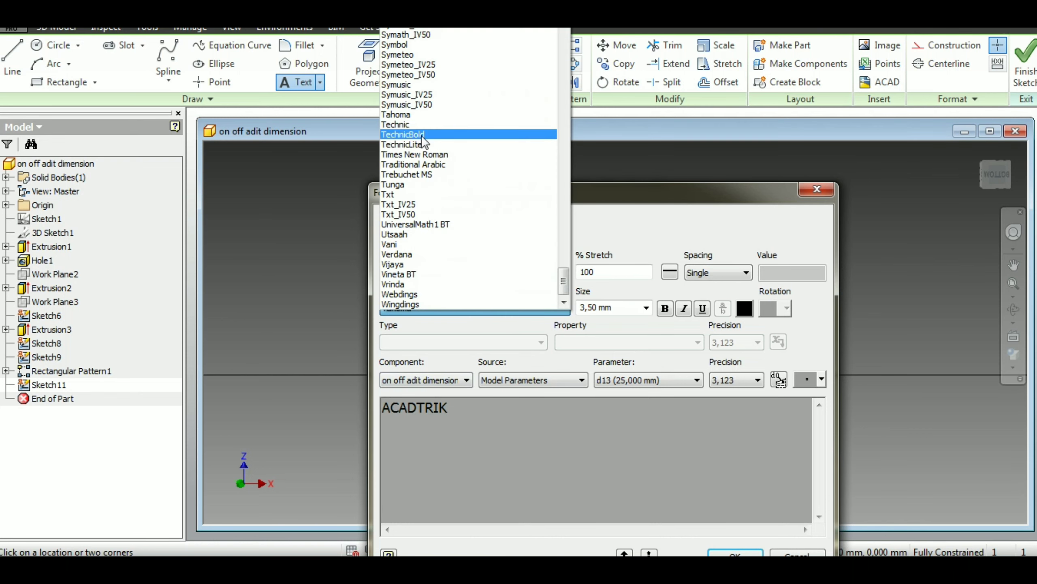
click(427, 154)
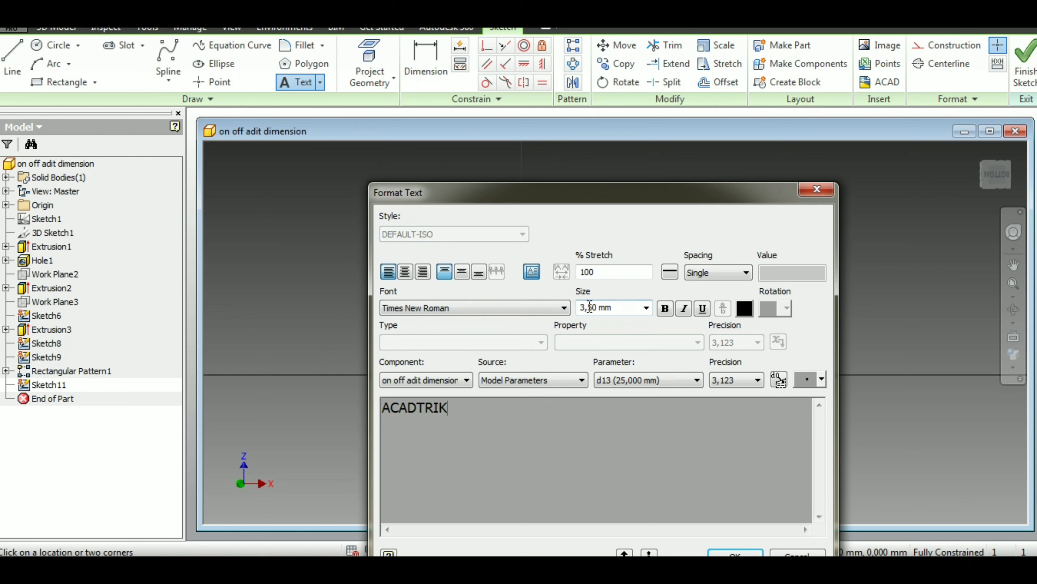
click(665, 309)
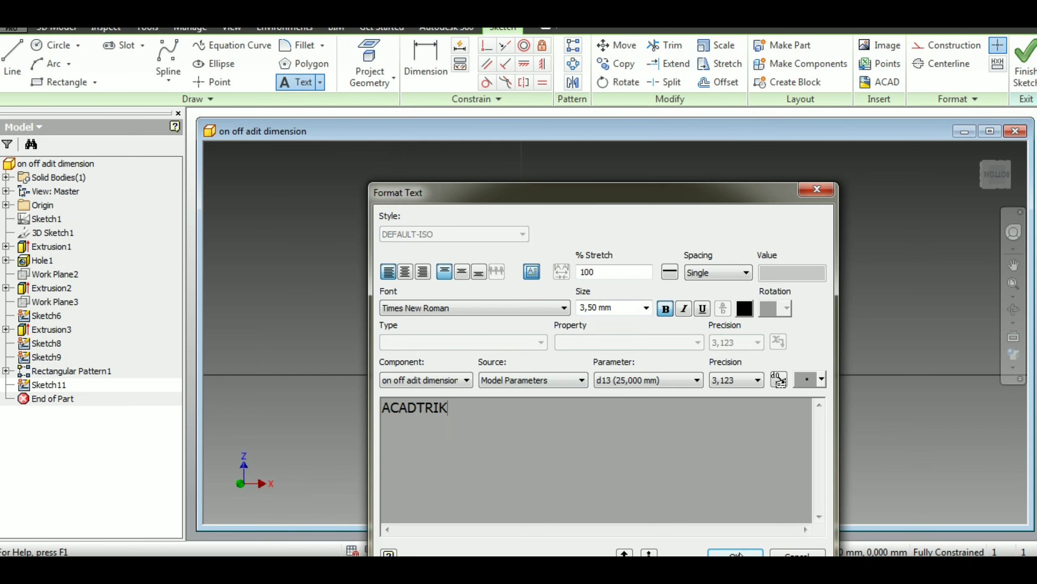
drag(693, 193, 688, 152)
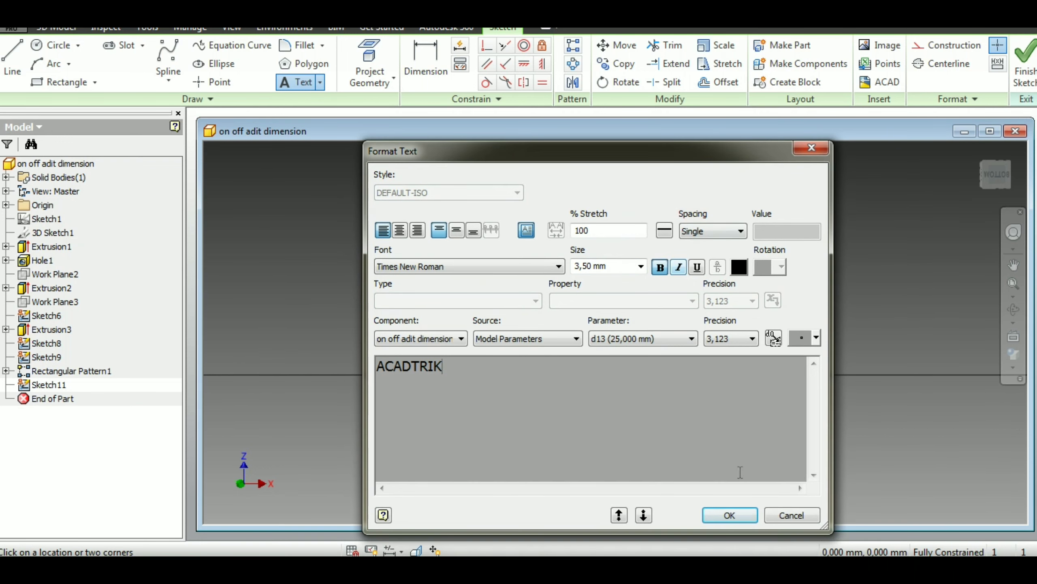
click(740, 515)
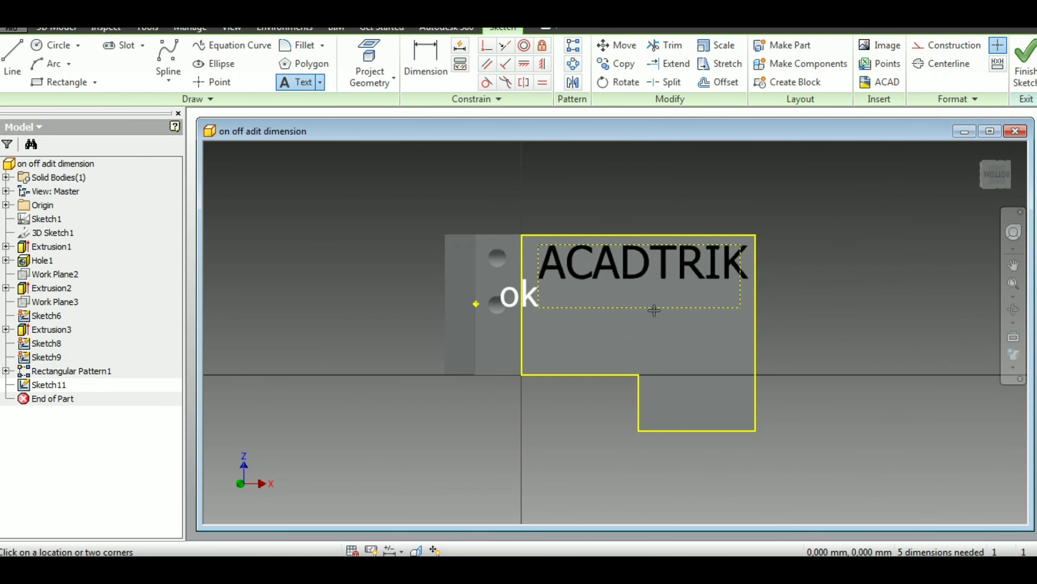
right_click(699, 322)
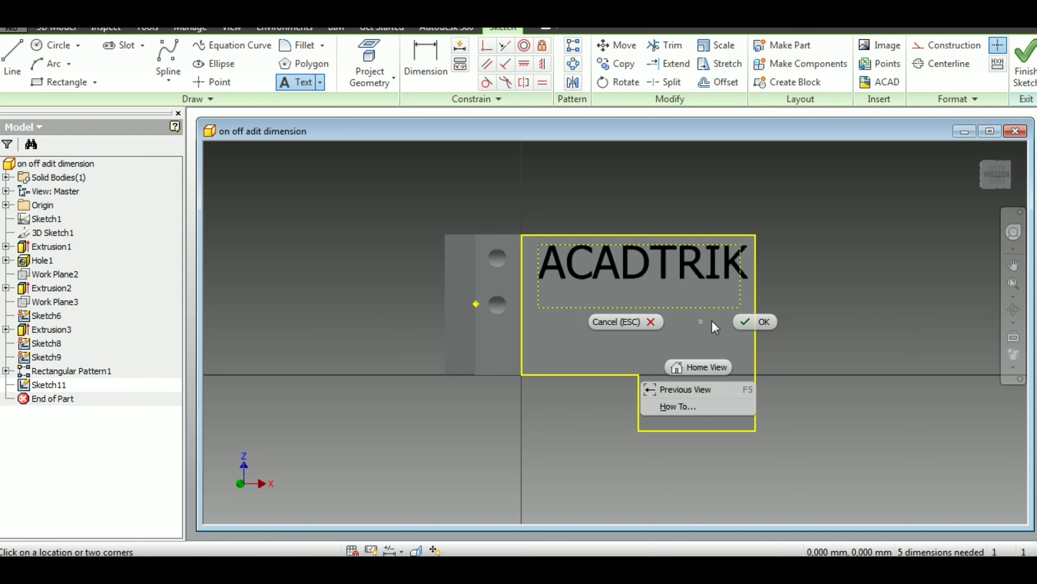
click(751, 322)
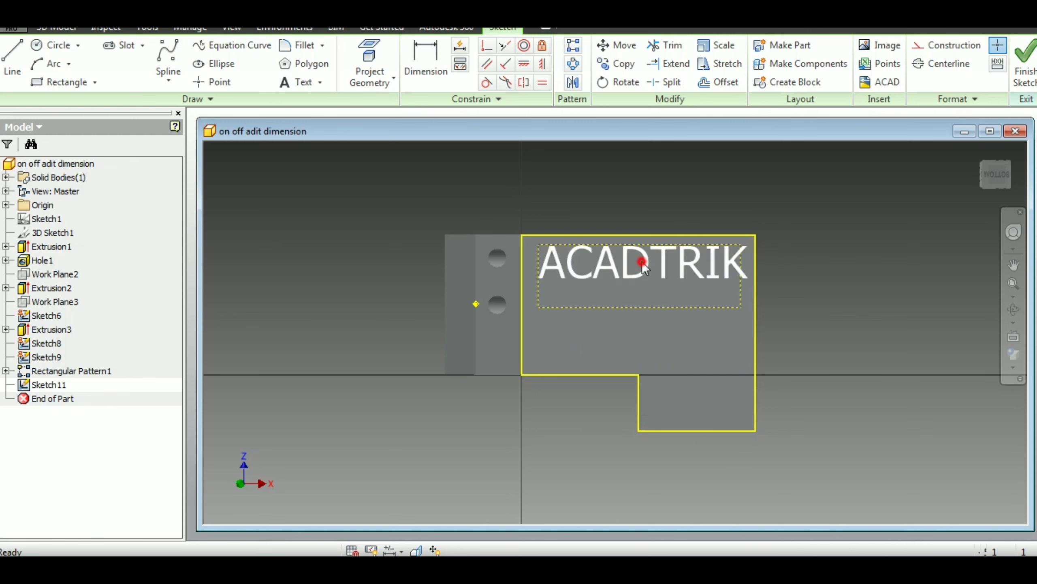
Shift the ACADTRIK text slightly toward the holes so it sits within the face outline, and finish the sketch.
drag(643, 263, 637, 262)
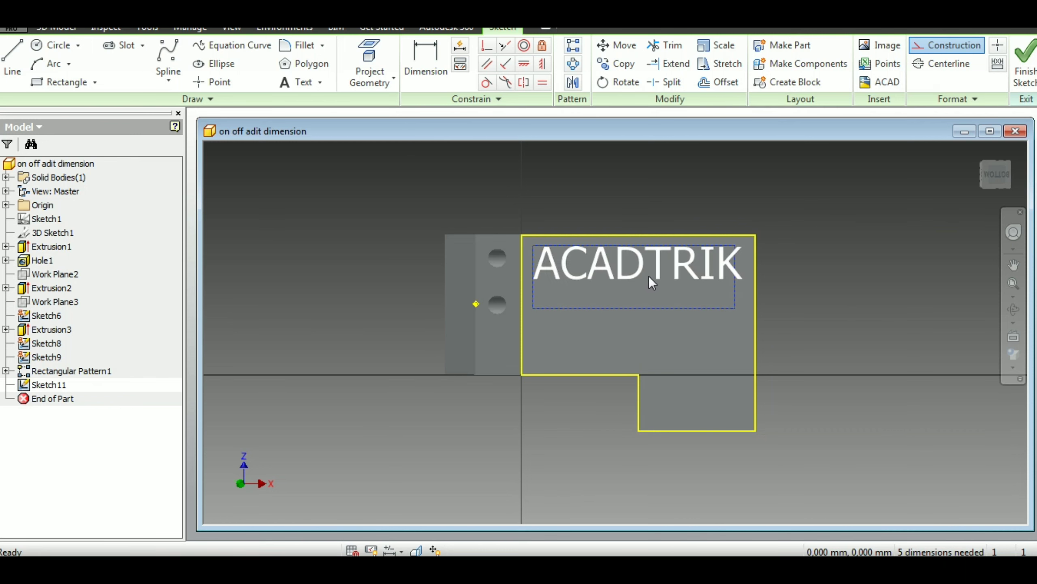
click(1026, 78)
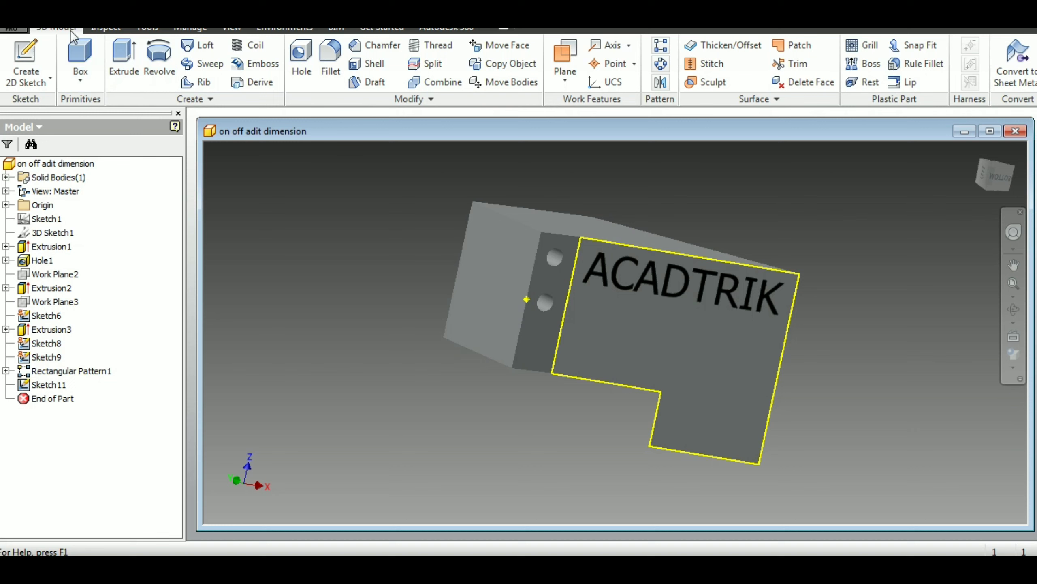
Set up a 1 mm Emboss from Face with the ACADTRIK text as the profile.
click(257, 66)
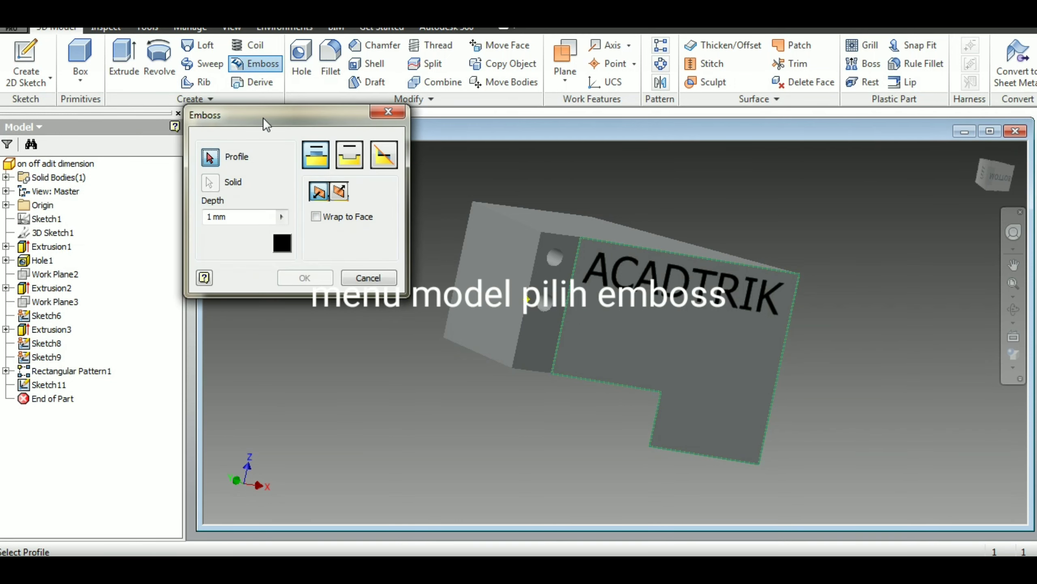
drag(263, 116, 361, 253)
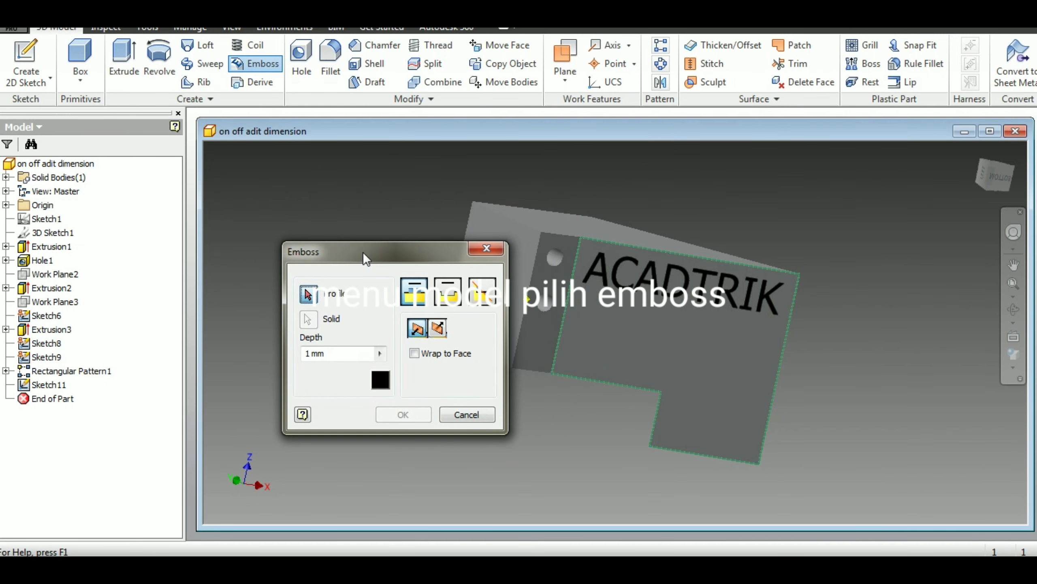
click(311, 295)
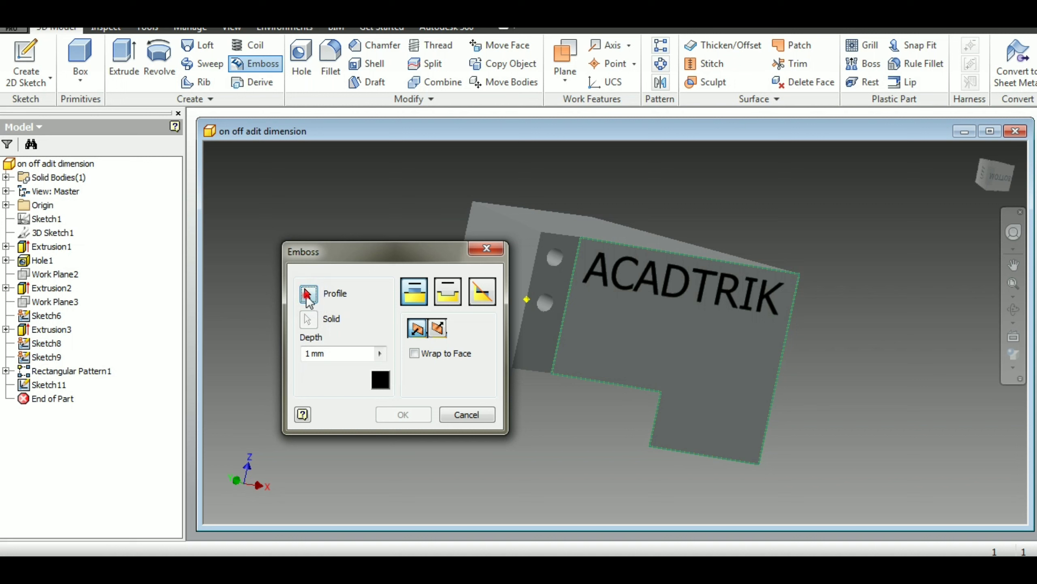
click(666, 290)
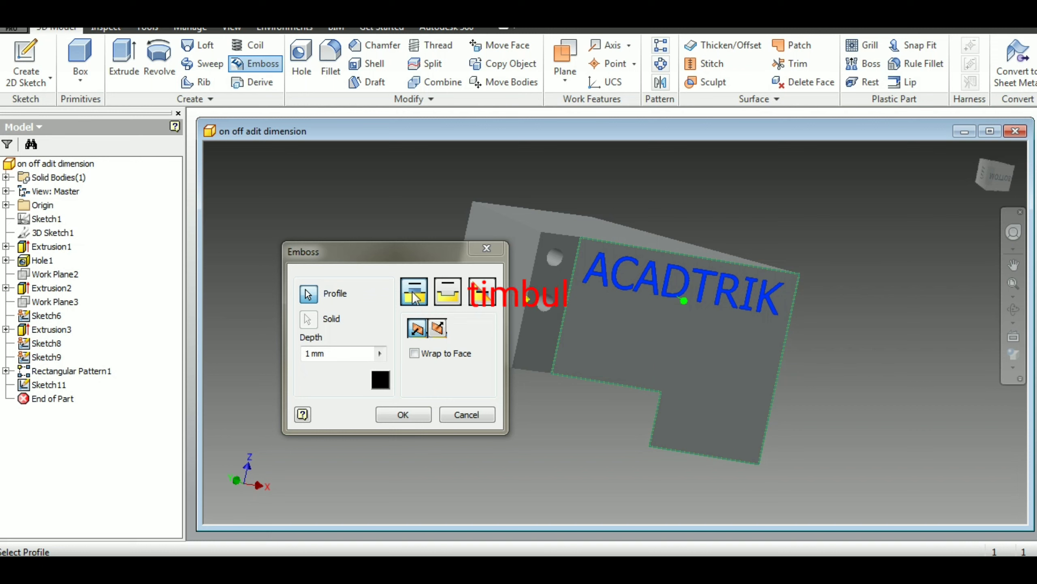
click(451, 293)
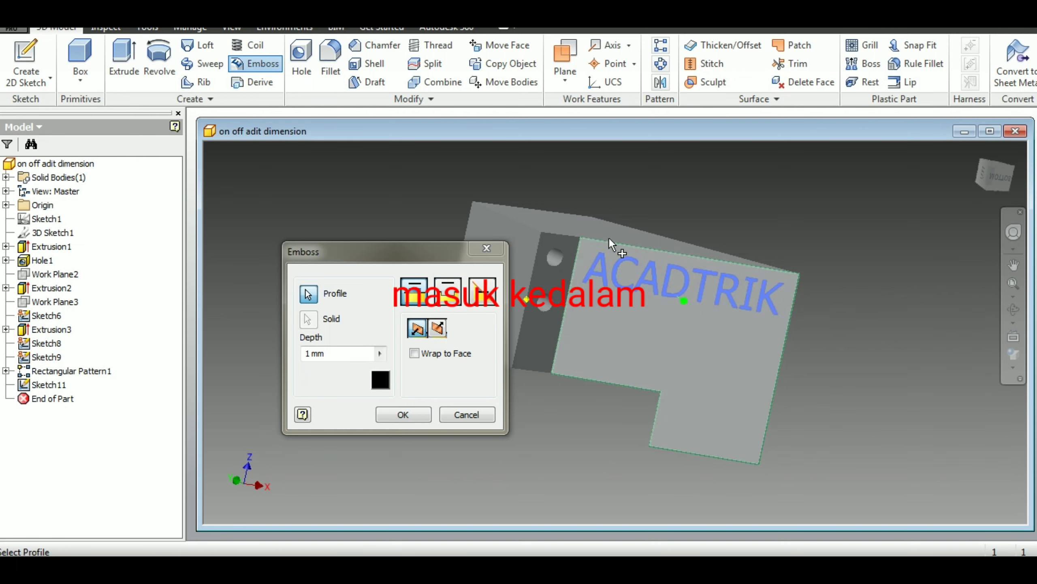
click(605, 248)
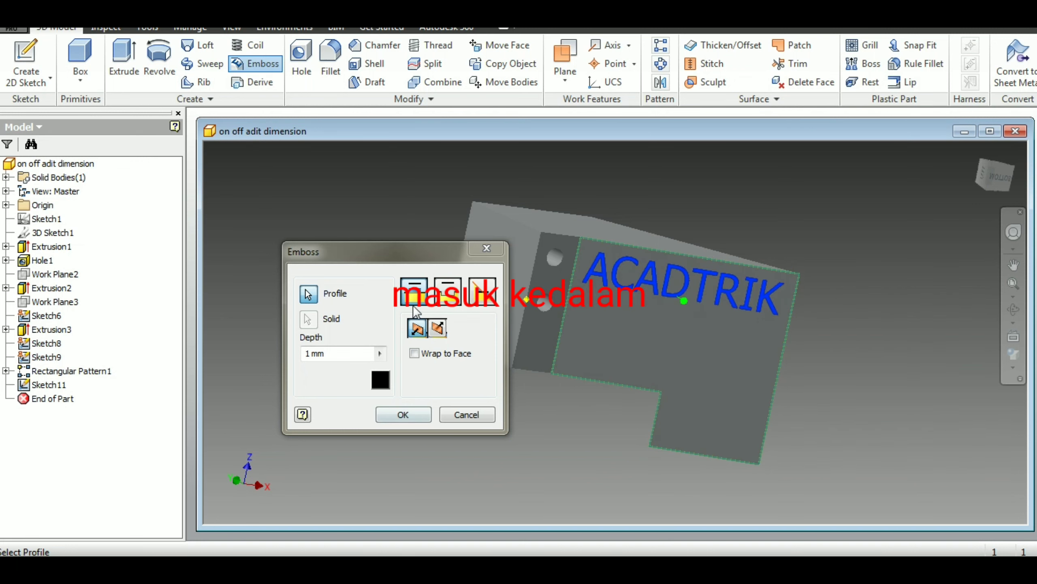
click(420, 298)
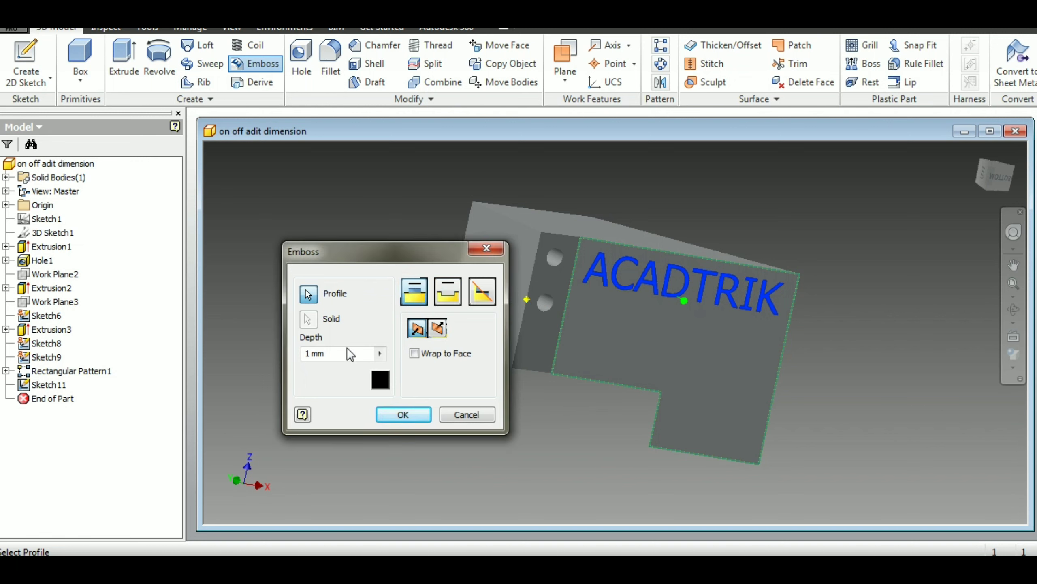
click(380, 352)
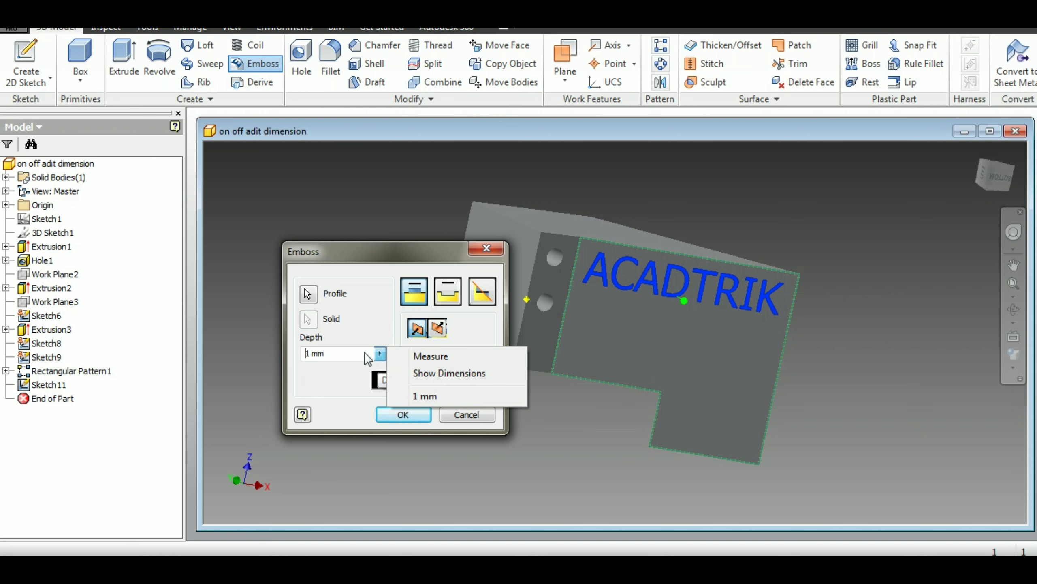
click(374, 333)
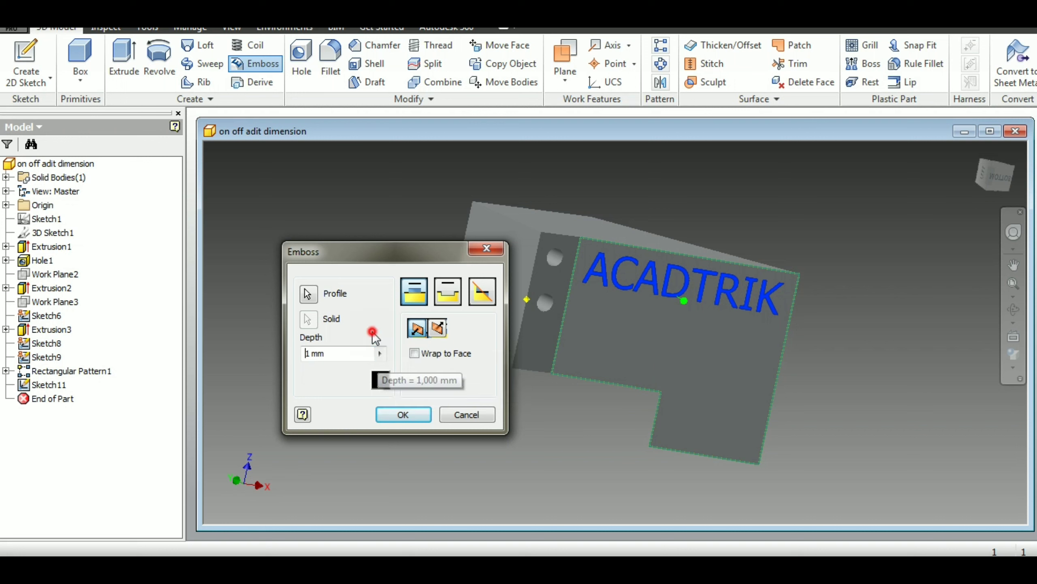
Assign the Driftwood appearance to the emboss and create the feature.
click(378, 381)
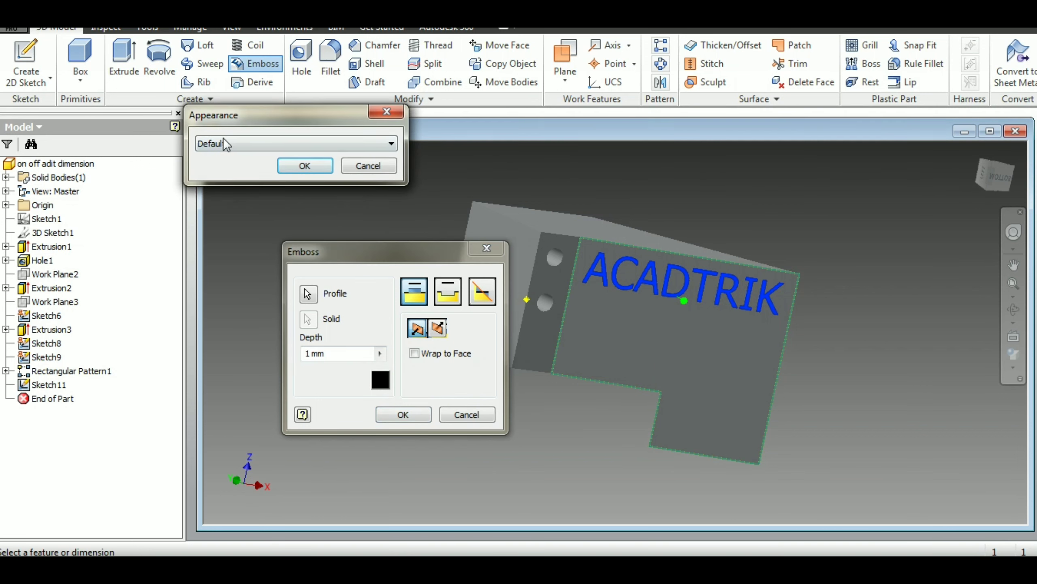
click(318, 145)
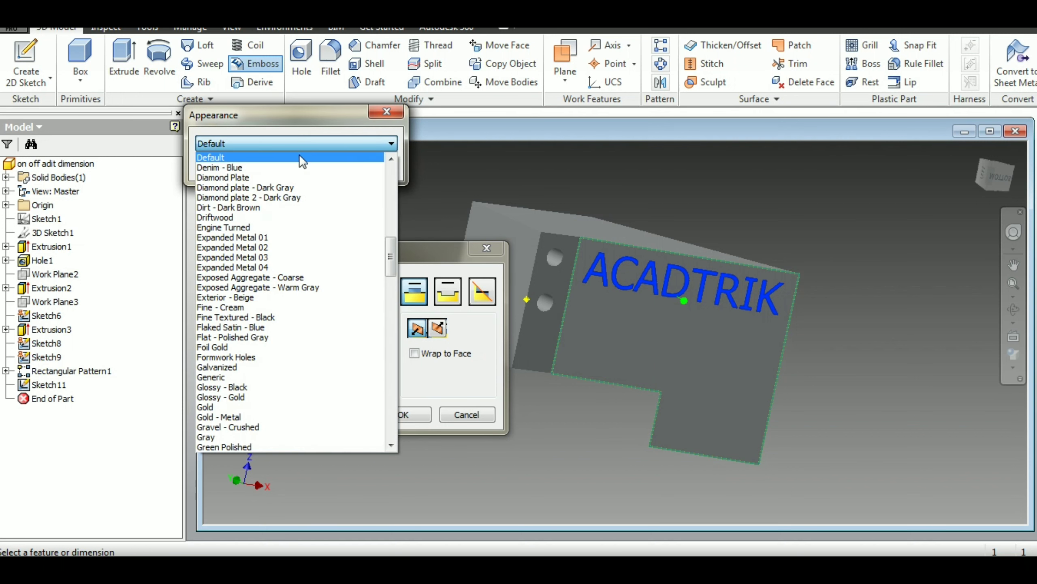
click(251, 218)
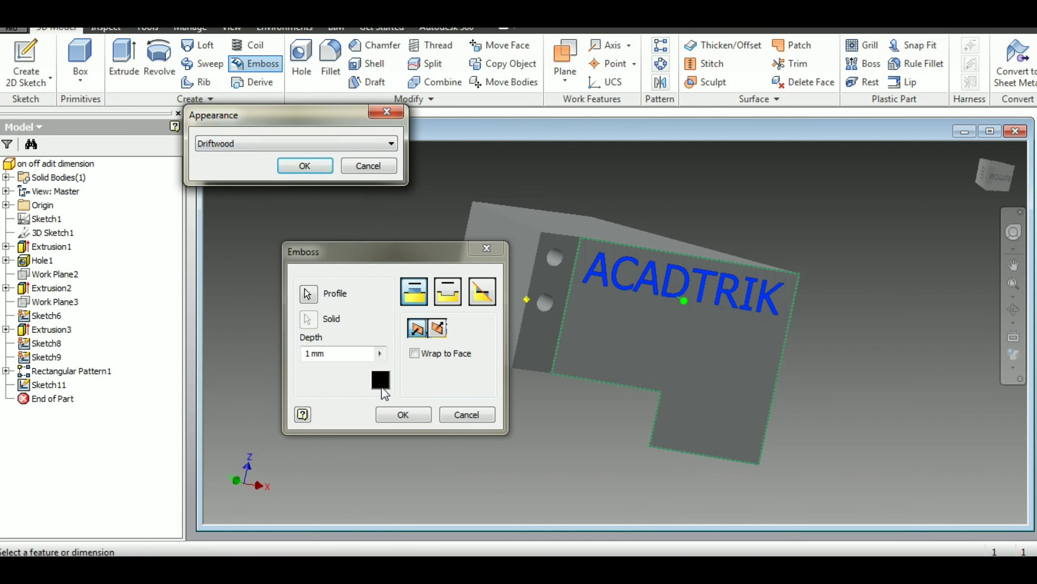
click(403, 414)
click(306, 166)
click(403, 414)
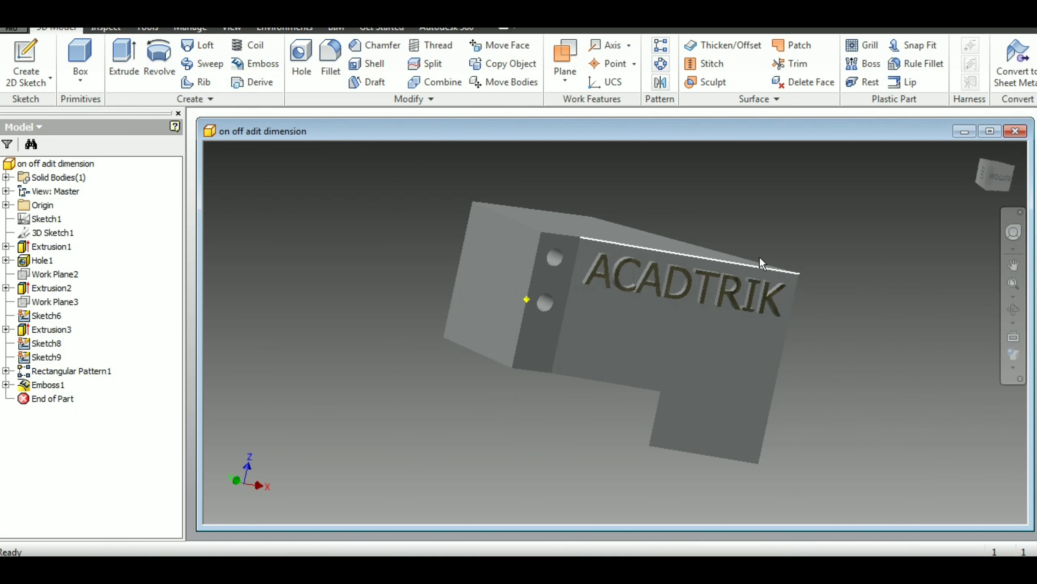
Edit the ACADTRIK emboss feature and change its type to Engrave from Face.
click(1014, 309)
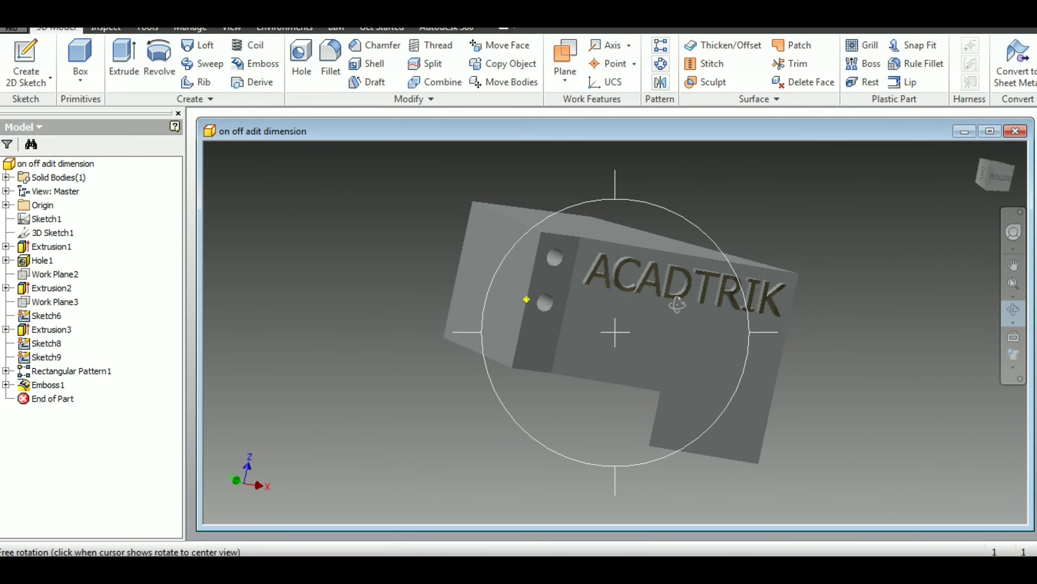
drag(679, 299, 651, 249)
scroll(651, 249, up, 3)
drag(650, 357, 675, 389)
right_click(661, 313)
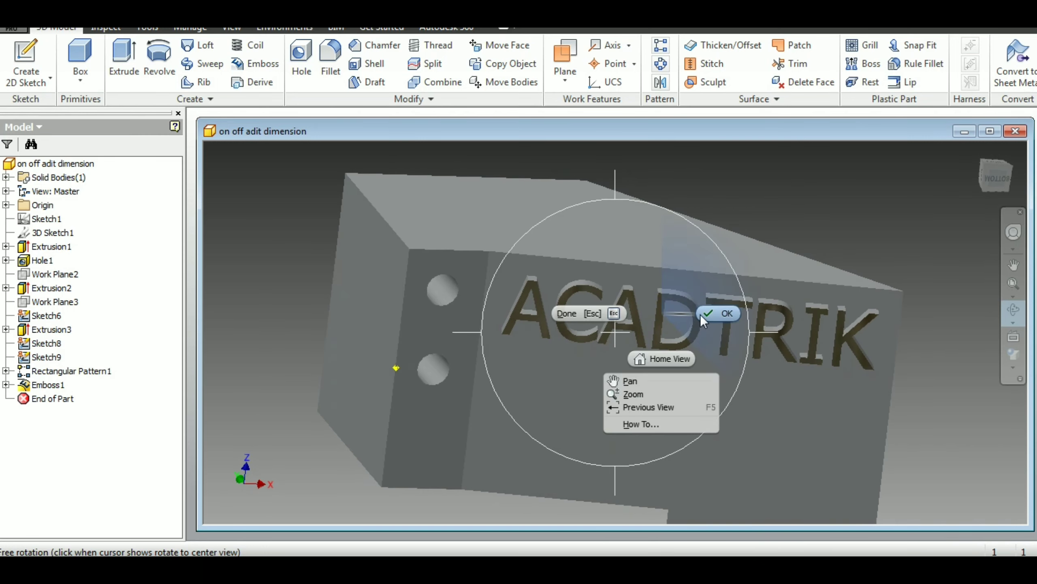
click(703, 314)
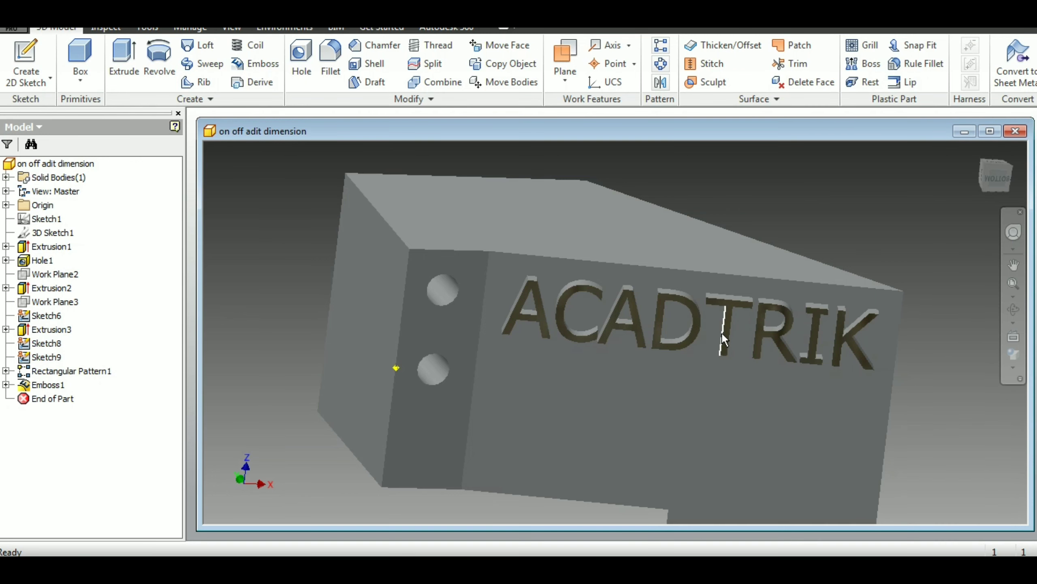
double_click(30, 388)
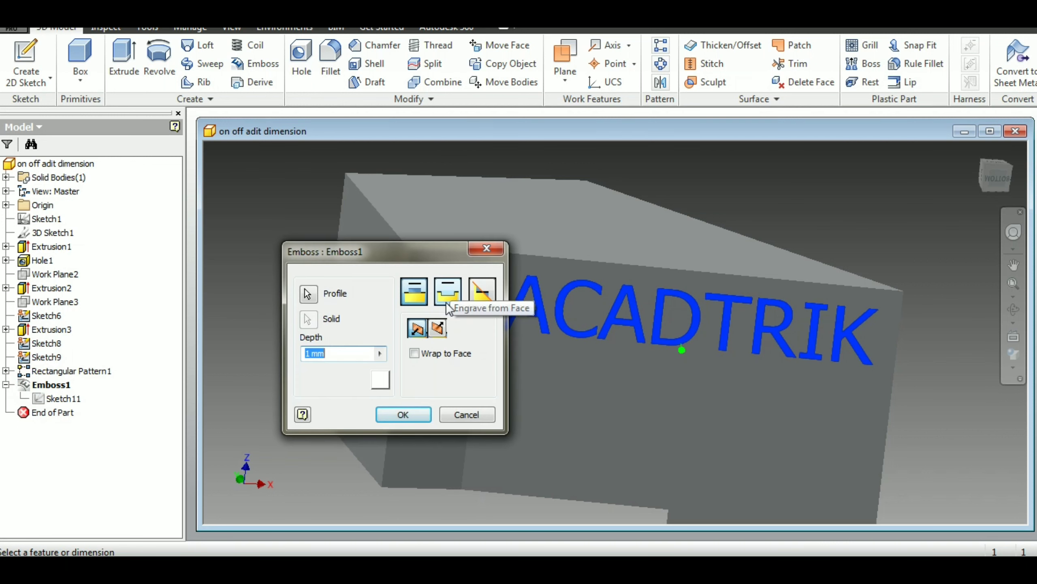
click(451, 291)
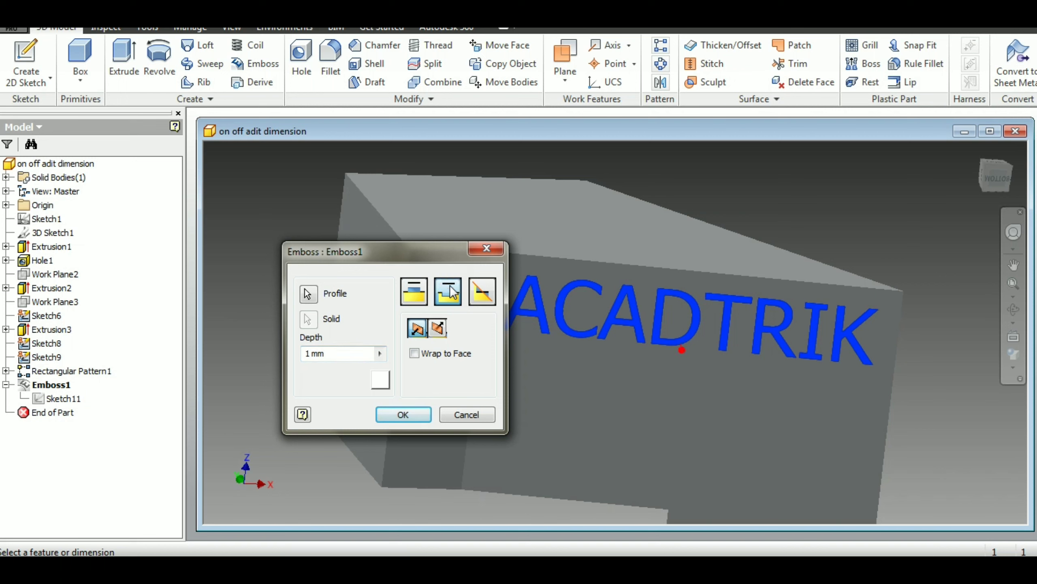
click(402, 415)
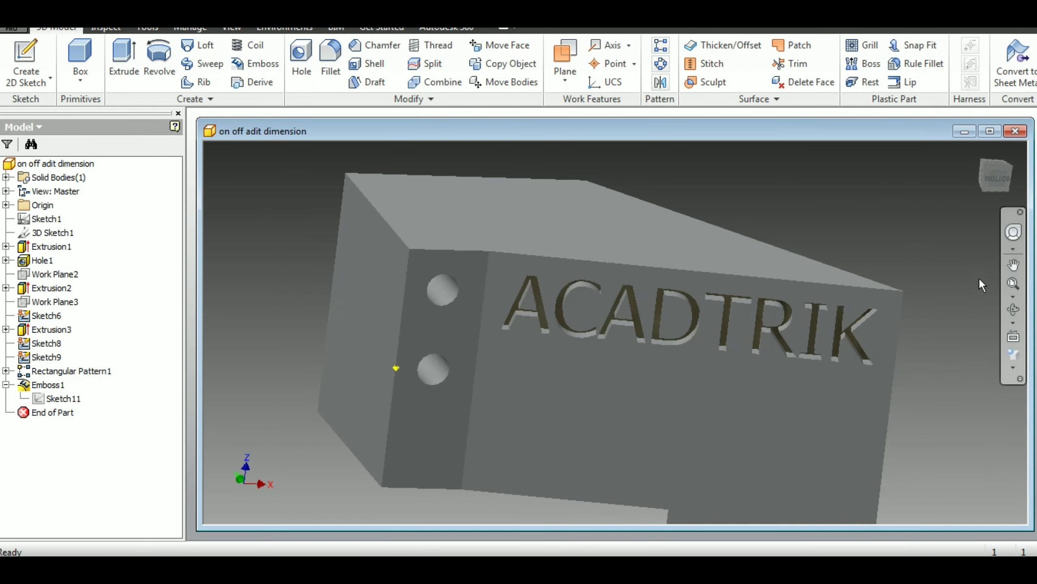
Edit the emboss feature's sketch to change the text to Acadtrik, and finish the sketch.
click(1014, 309)
drag(660, 340, 620, 381)
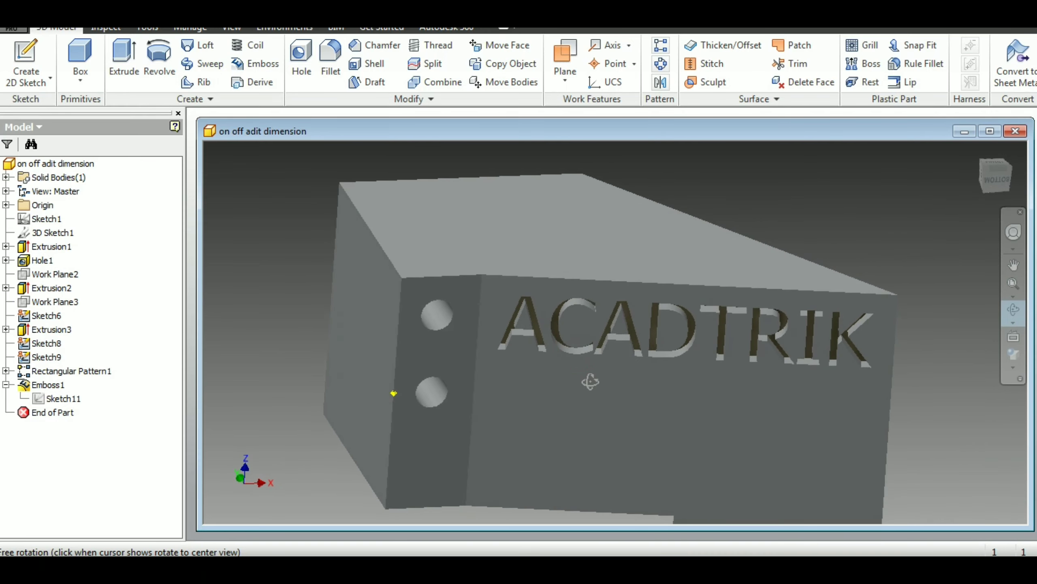
right_click(670, 289)
click(721, 289)
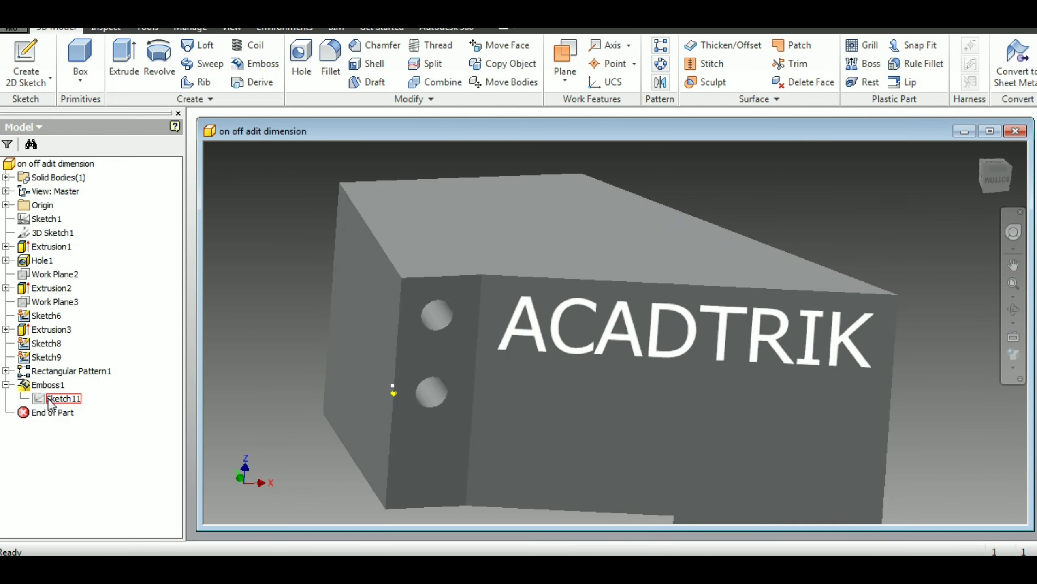
double_click(62, 399)
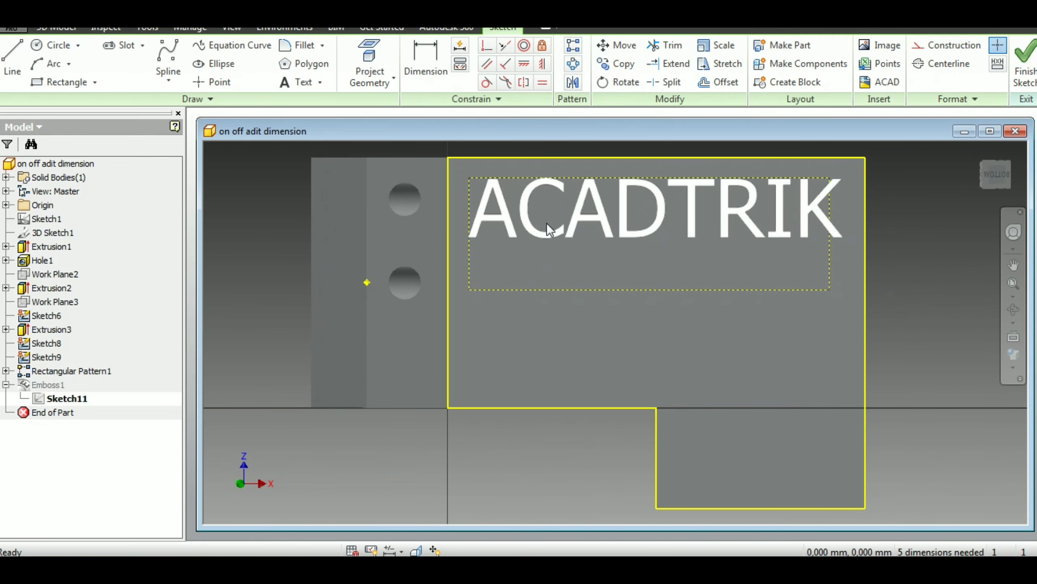
double_click(555, 234)
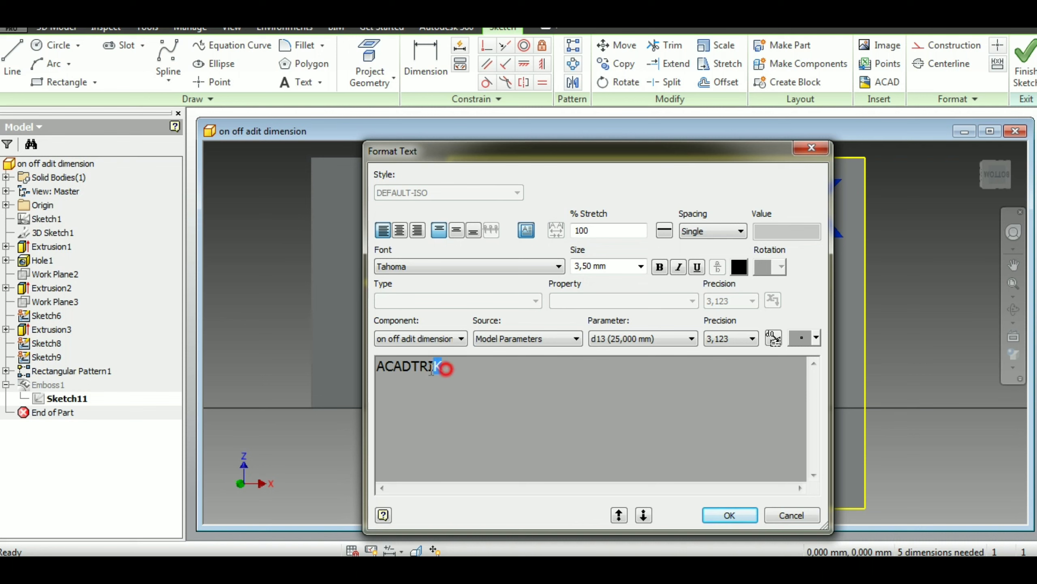
drag(446, 367, 391, 367)
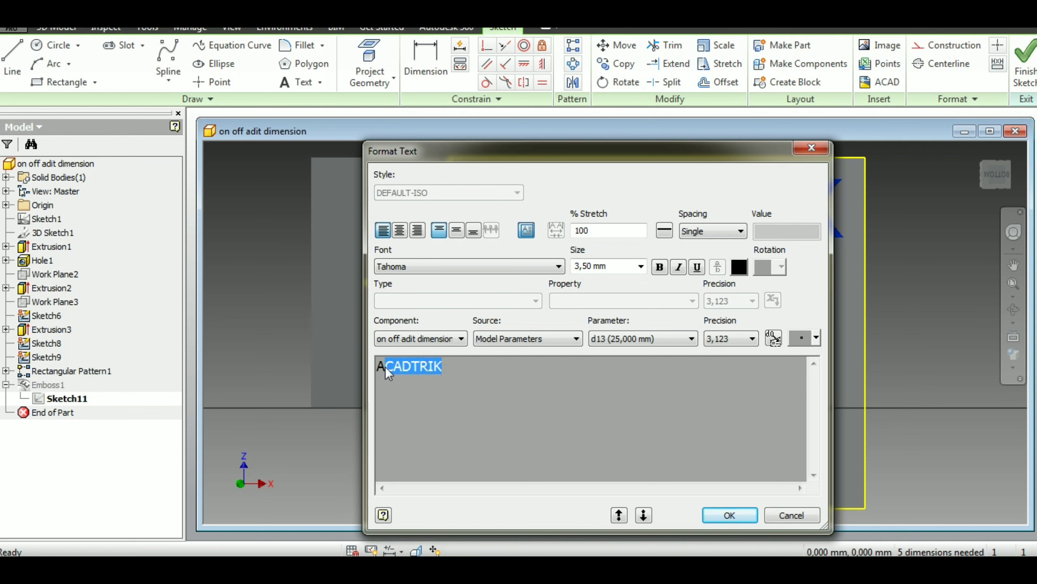
text(cadtrik)
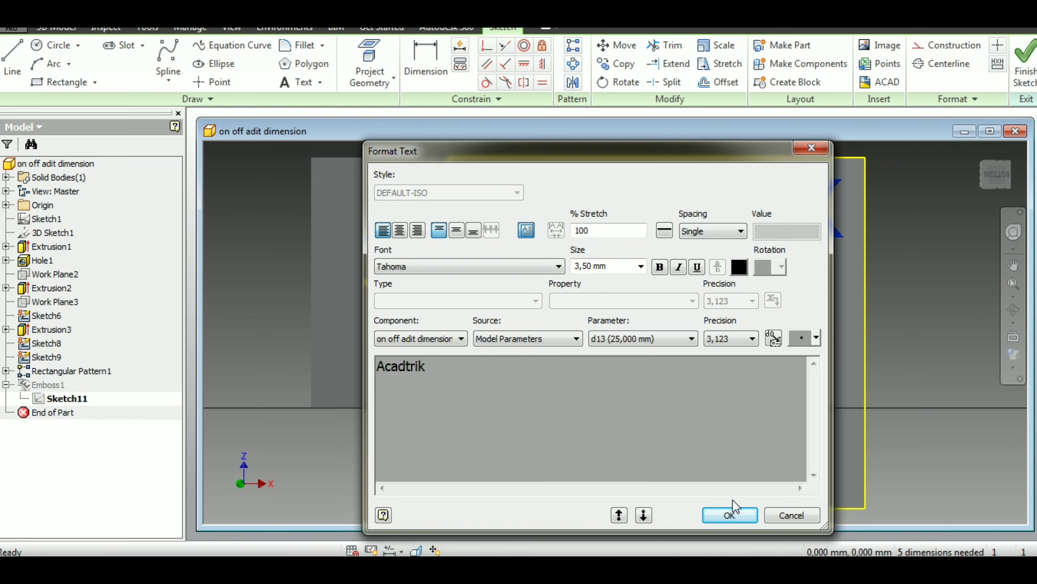
click(738, 512)
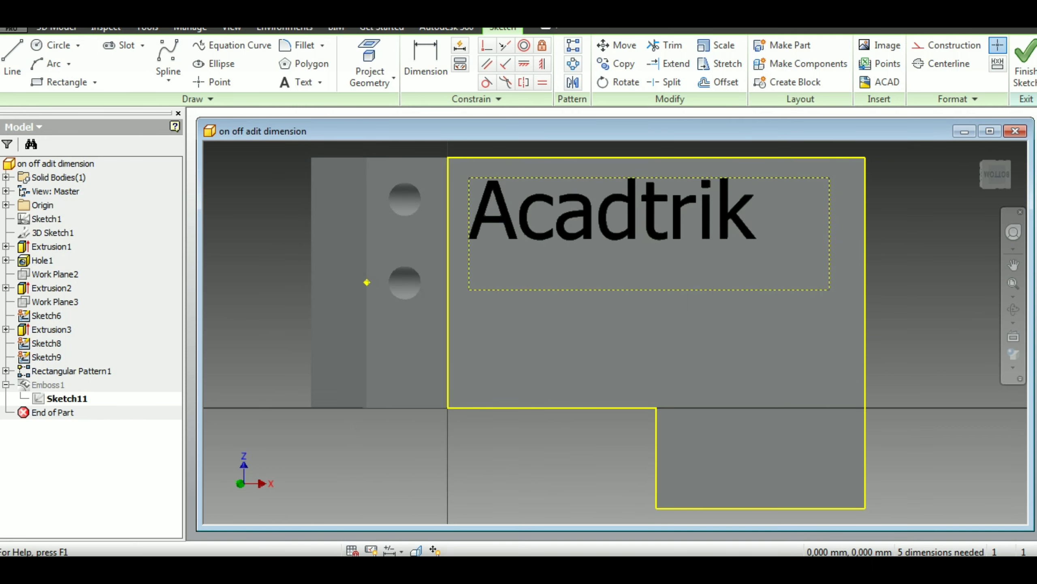
click(1027, 67)
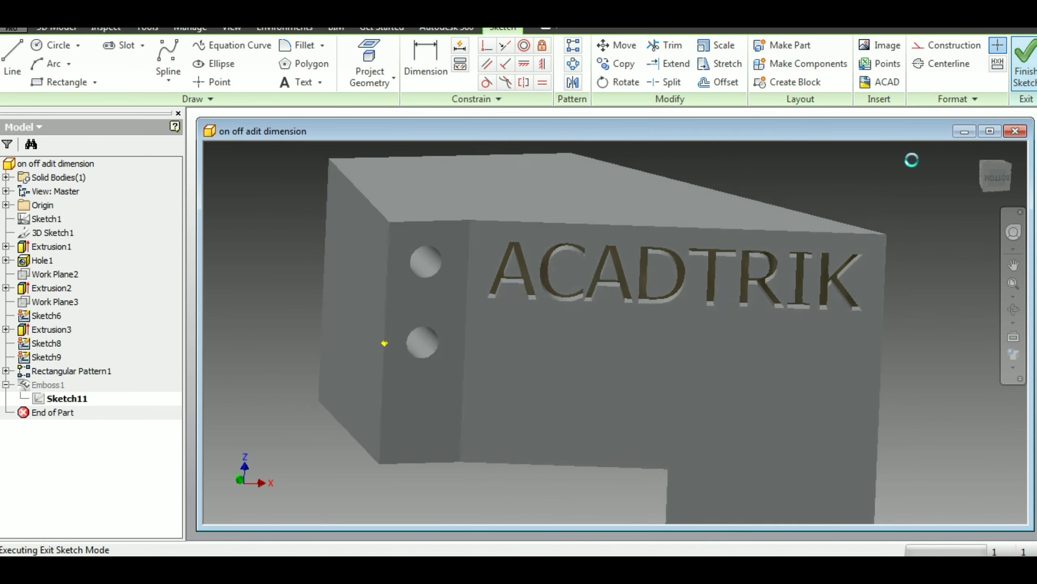